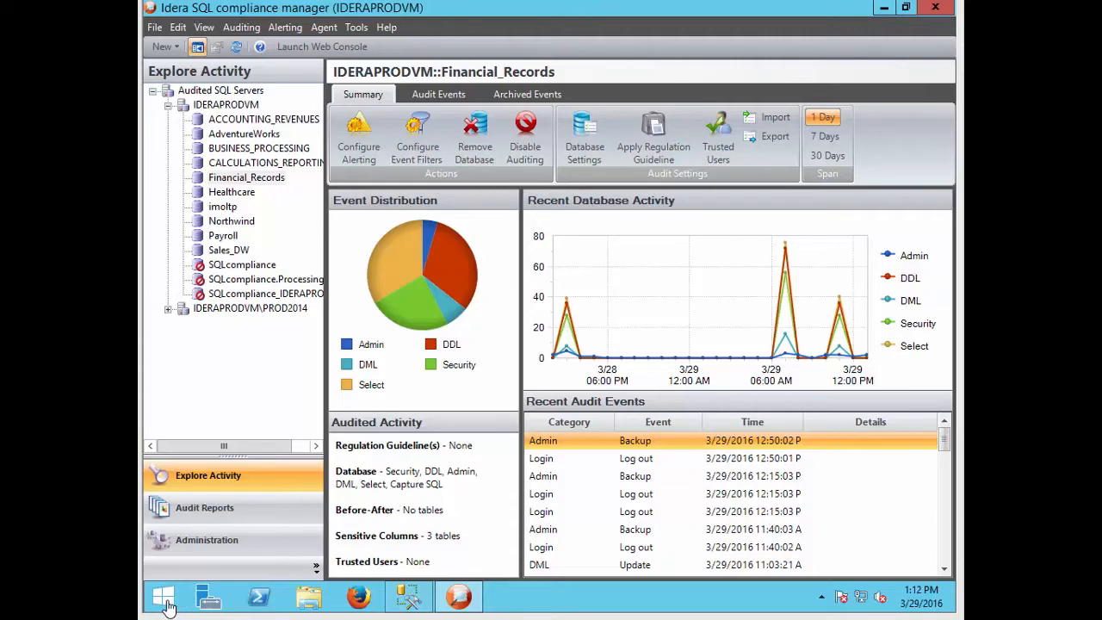
Find Trap Receiver GUI among the installed apps, launch it, and reposition its window over the compliance manager.
left_click(166, 604)
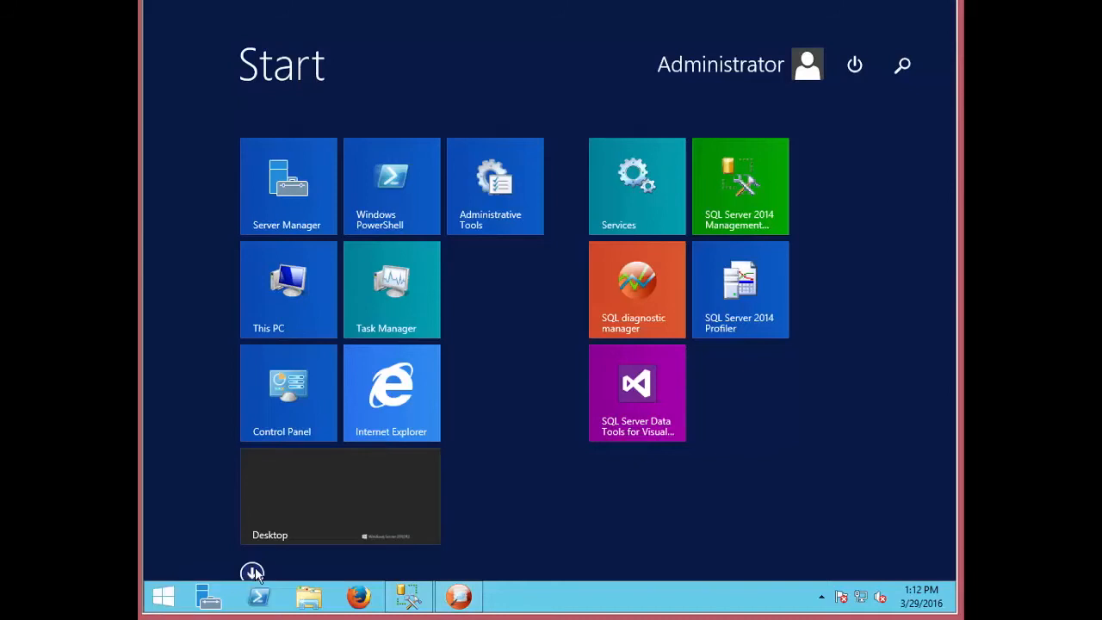
left_click(252, 573)
left_click(713, 64)
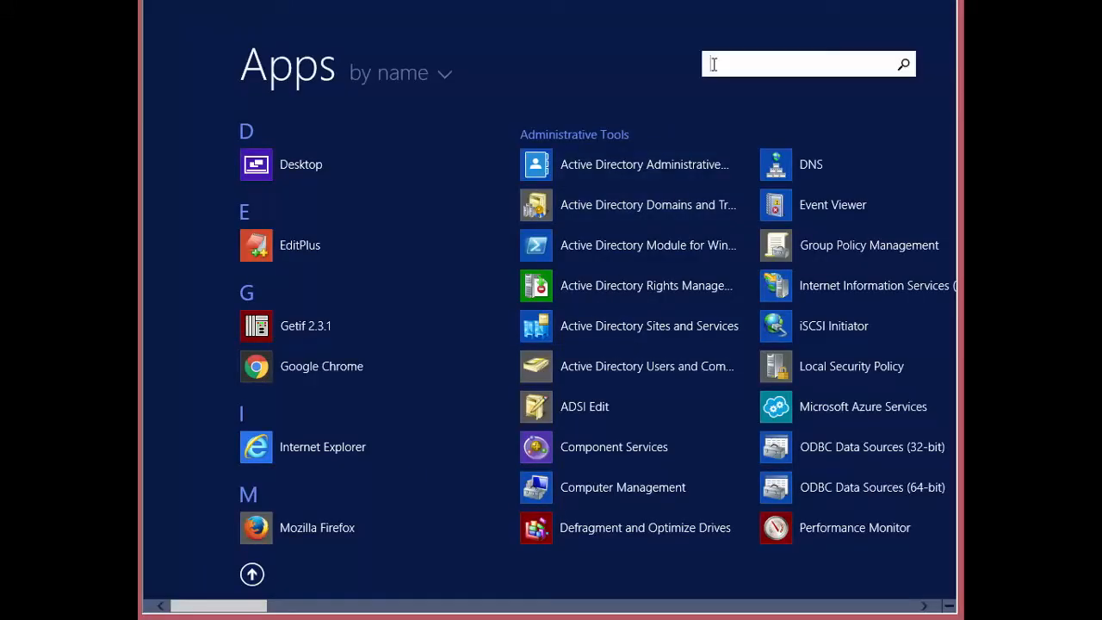
type("trap")
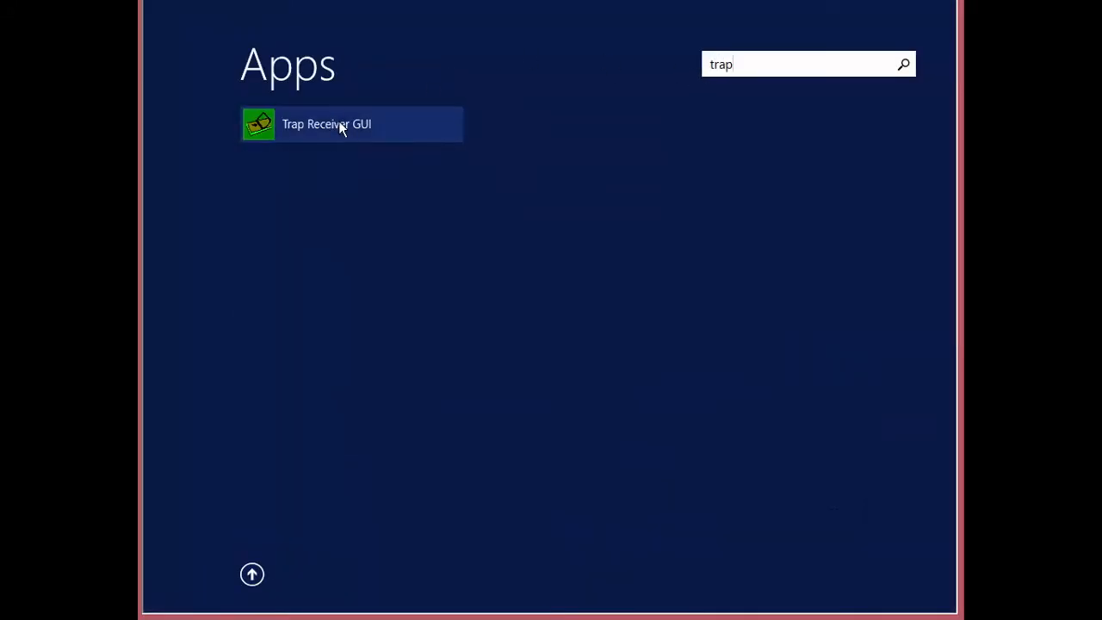
left_click(340, 126)
left_click_drag(471, 78, 585, 77)
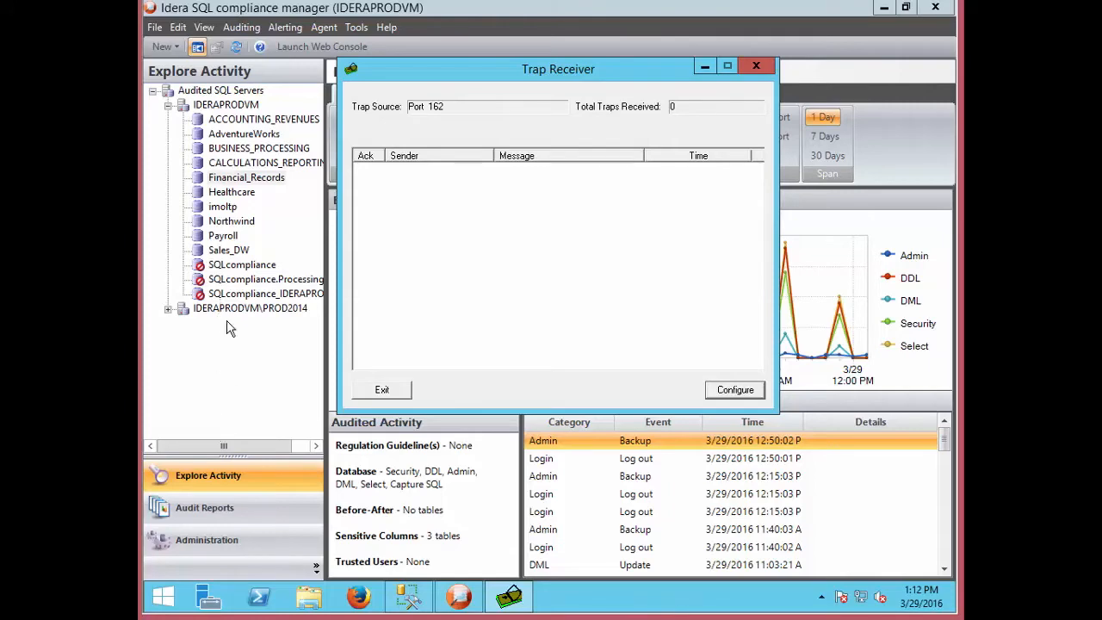
Switch to Idera SQL compliance manager and open the alert rule "SELECT on SALARY table of PAYROLL" for editing.
left_click(226, 541)
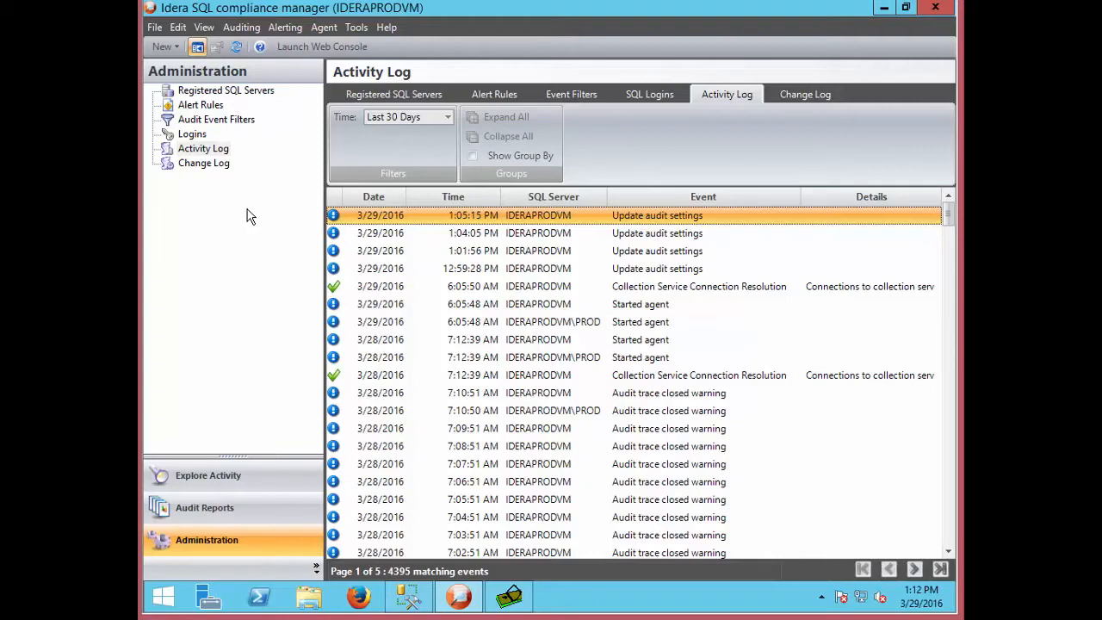
left_click(184, 136)
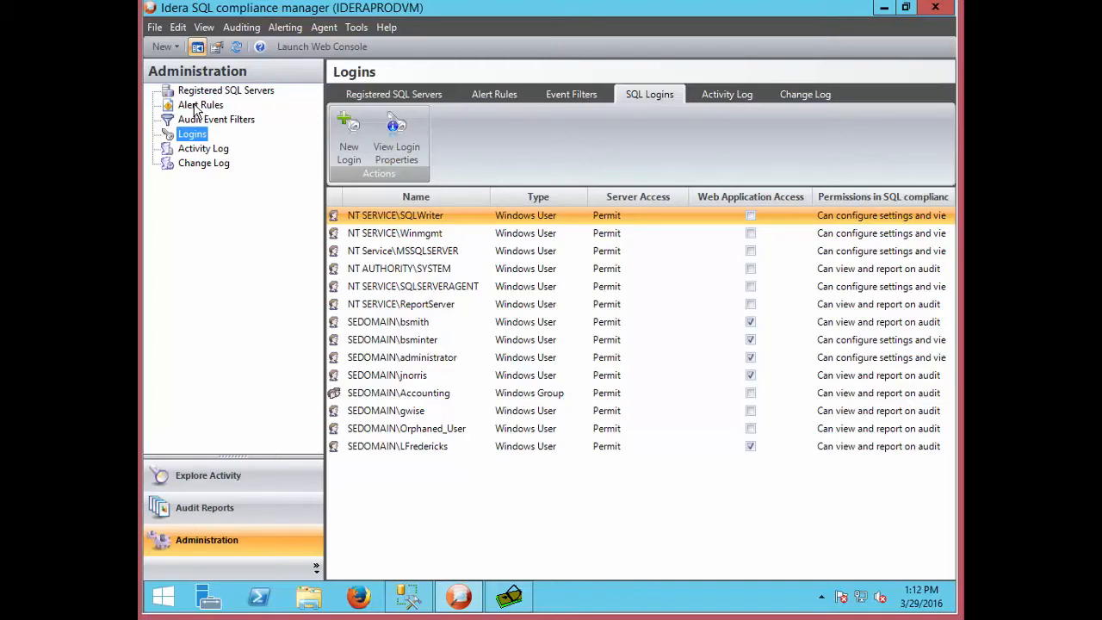
left_click(194, 108)
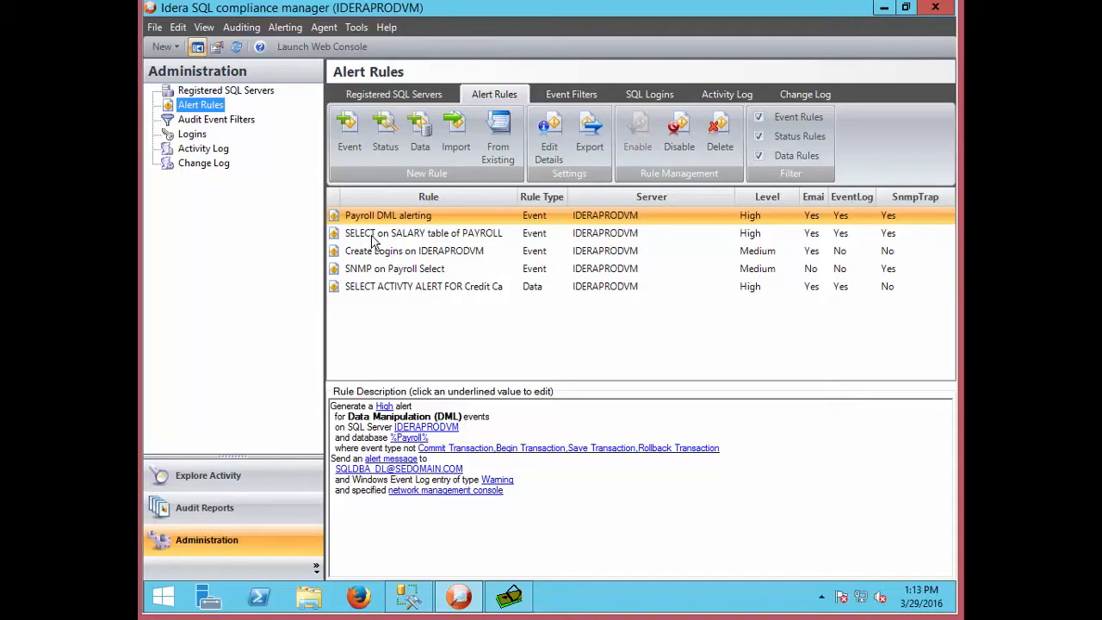
double_click(372, 238)
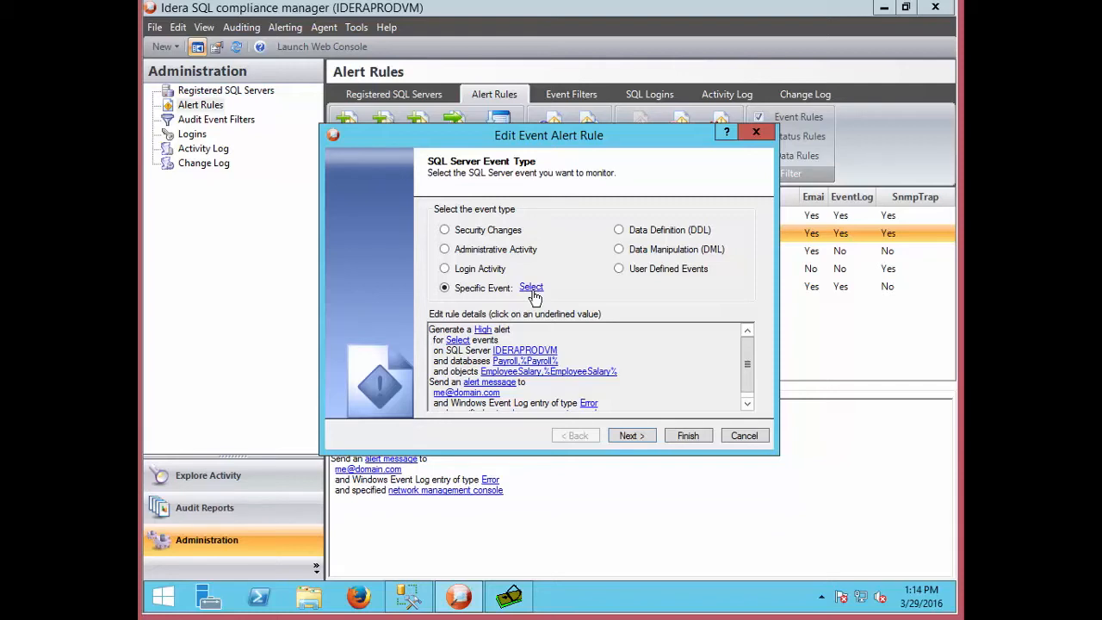
Review the SQL Server, database names and object names that the alert rule monitors.
left_click(625, 436)
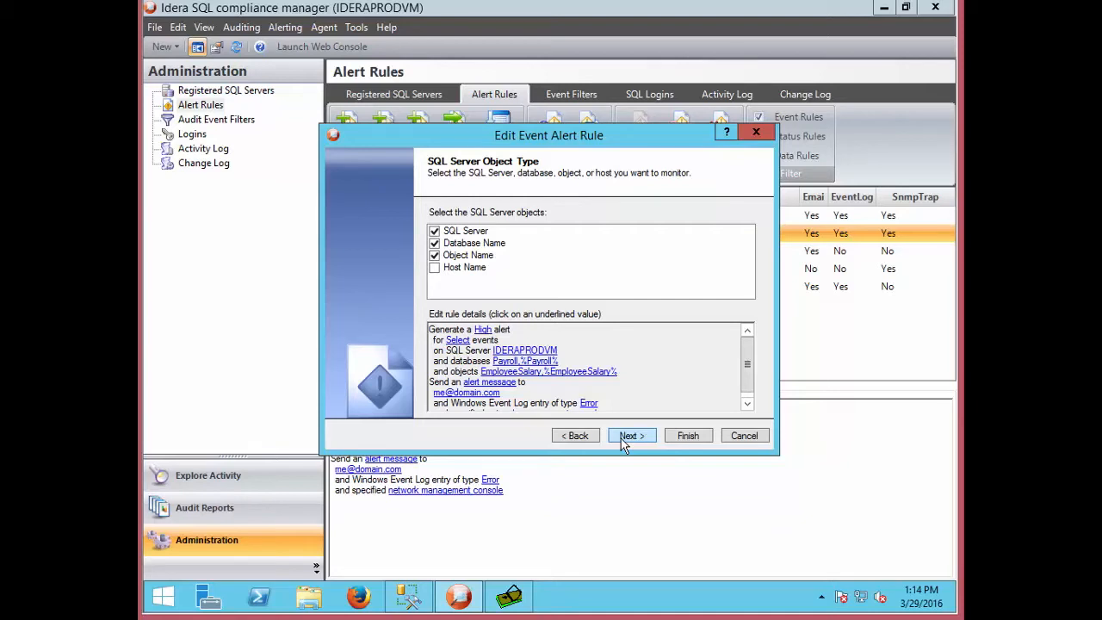
left_click(527, 349)
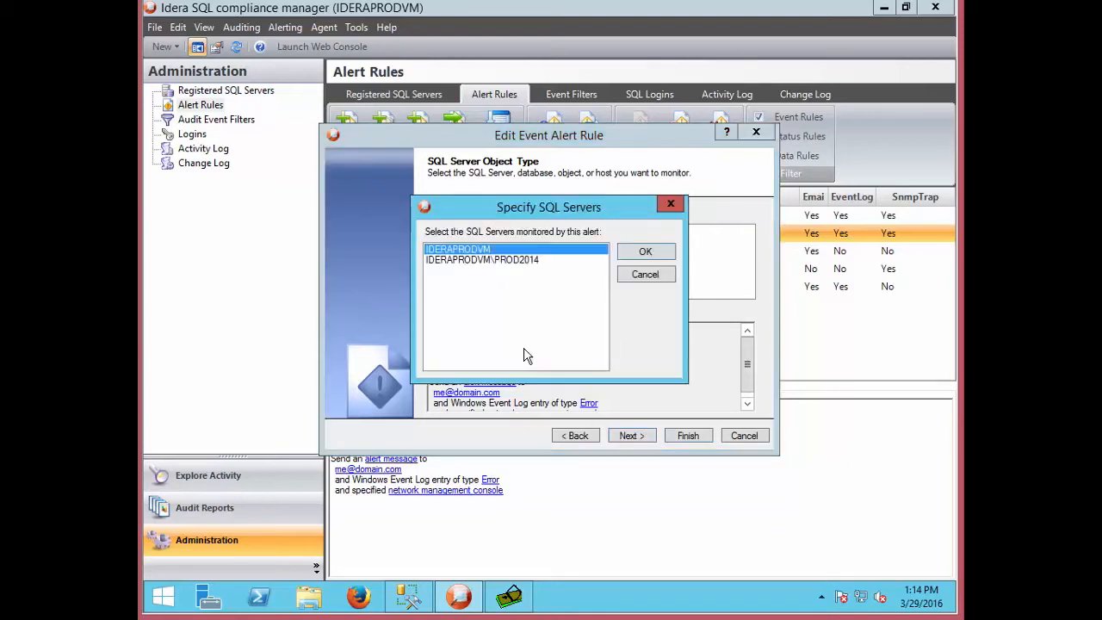
left_click(646, 253)
left_click(538, 362)
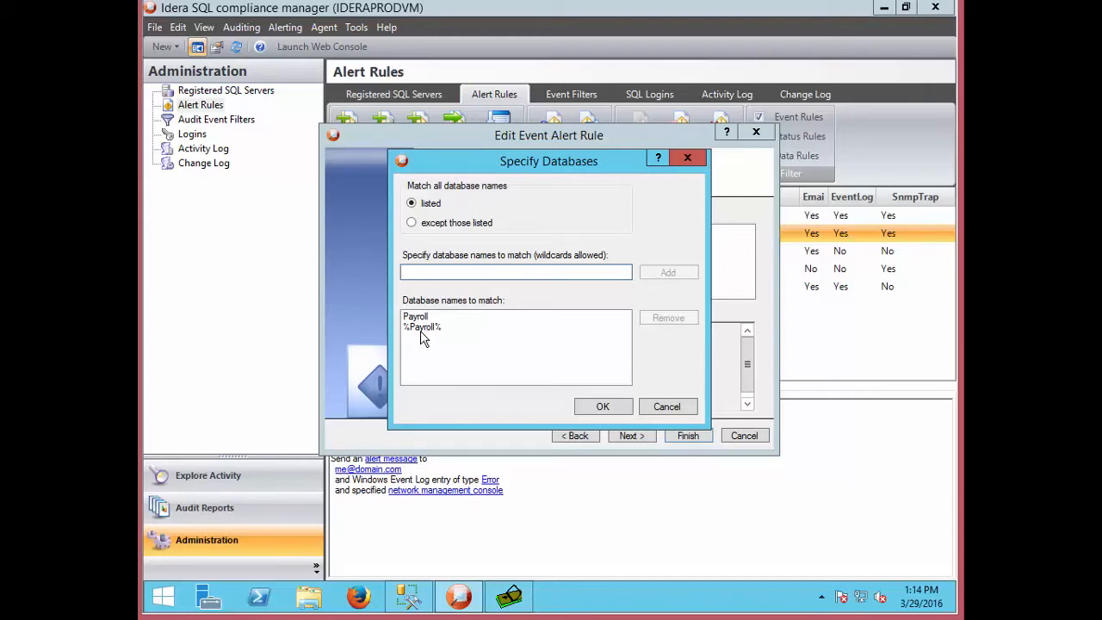
left_click(606, 409)
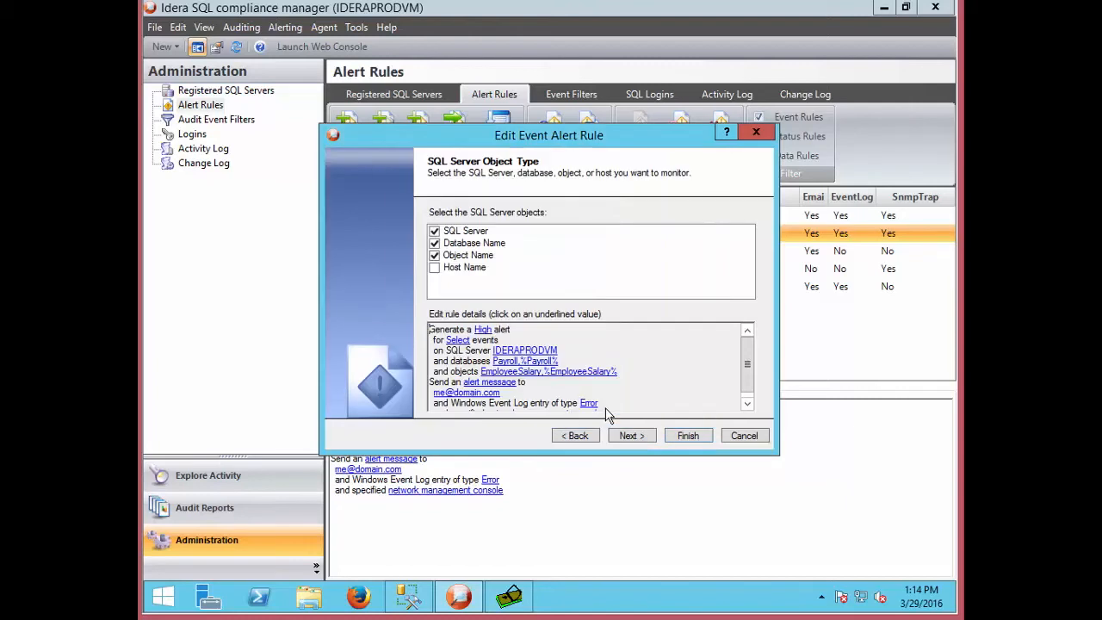
left_click(512, 373)
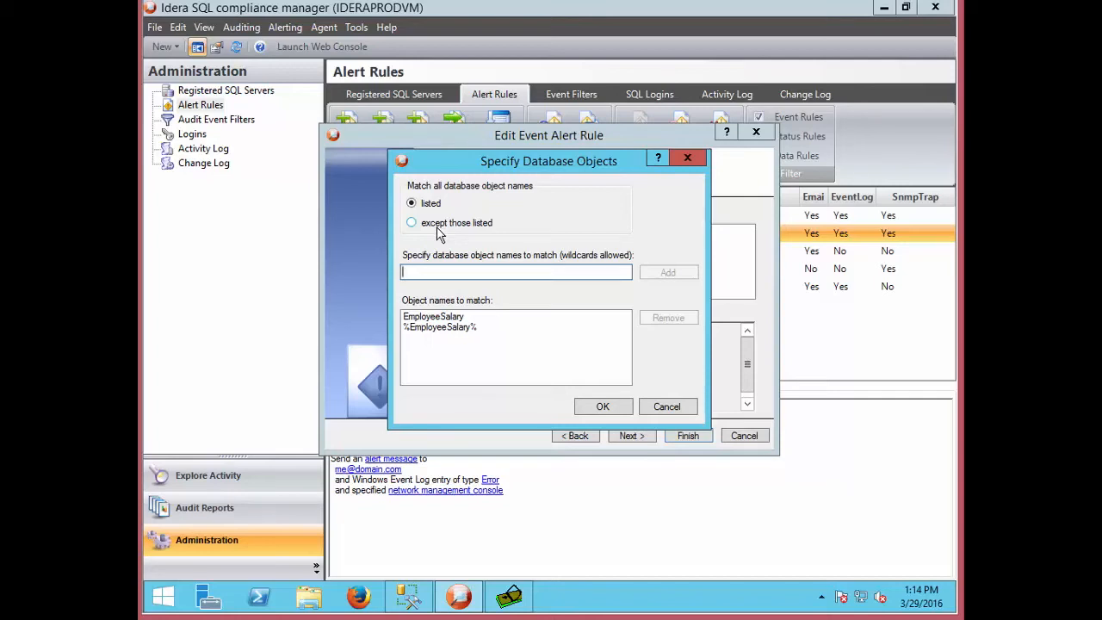
left_click(607, 406)
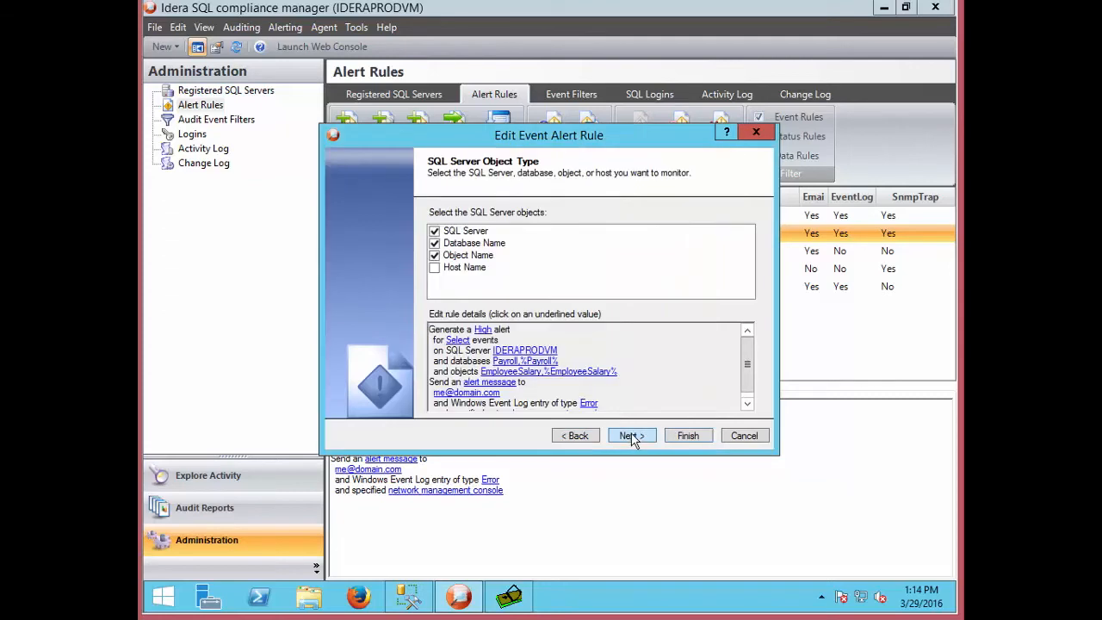
Advance to the rule's alert actions and send a test trap from the network management console's SNMP configuration.
left_click(631, 436)
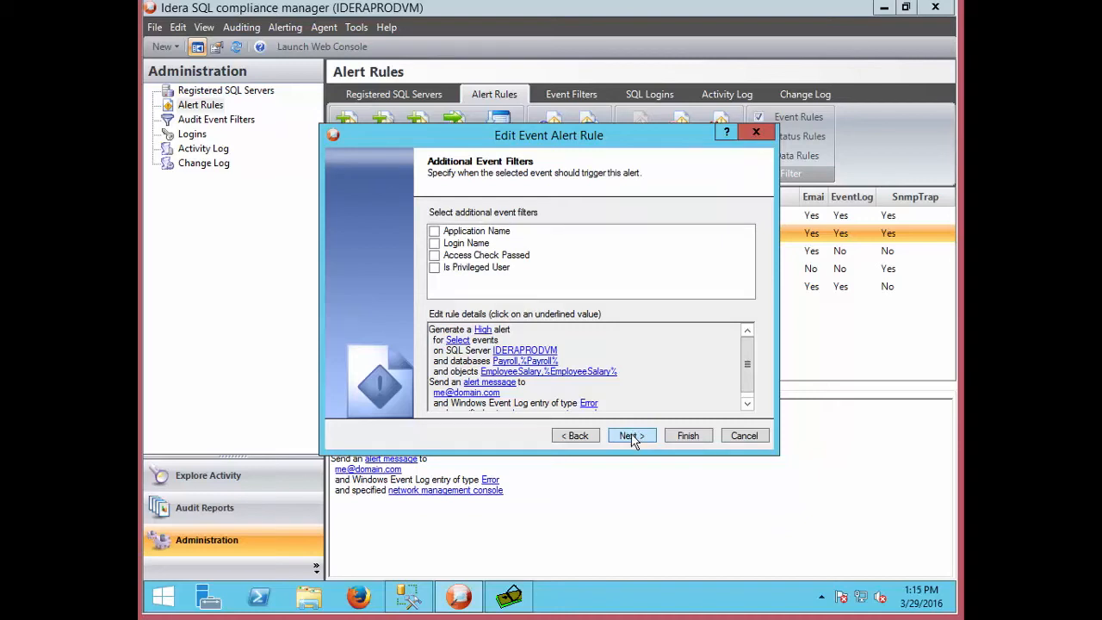
left_click(631, 435)
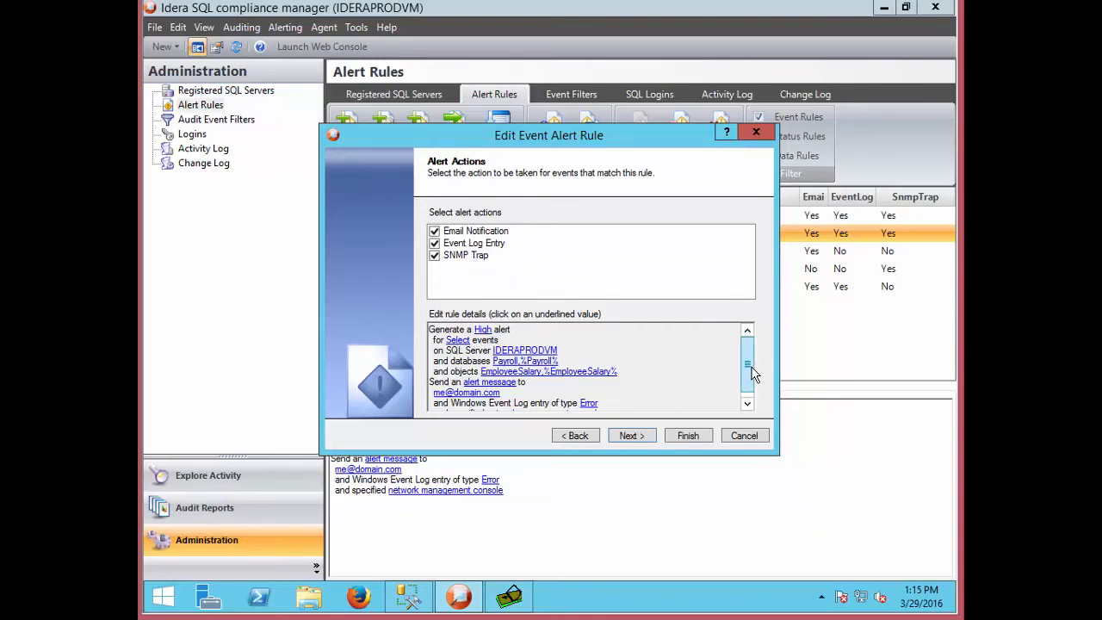
scroll(749, 370, "down", 1)
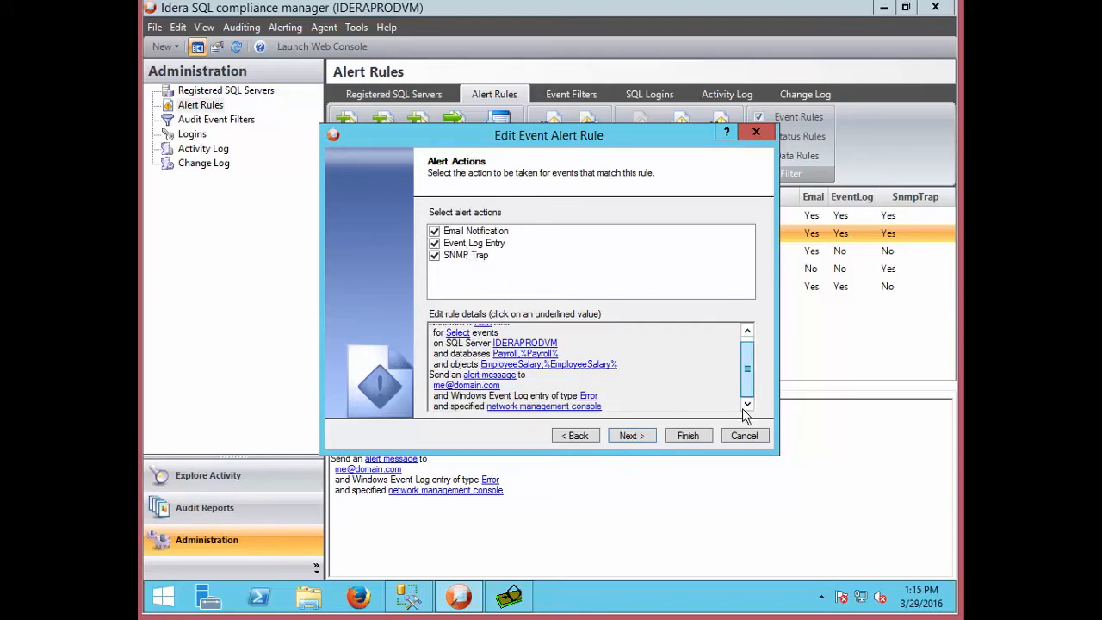
left_click(519, 406)
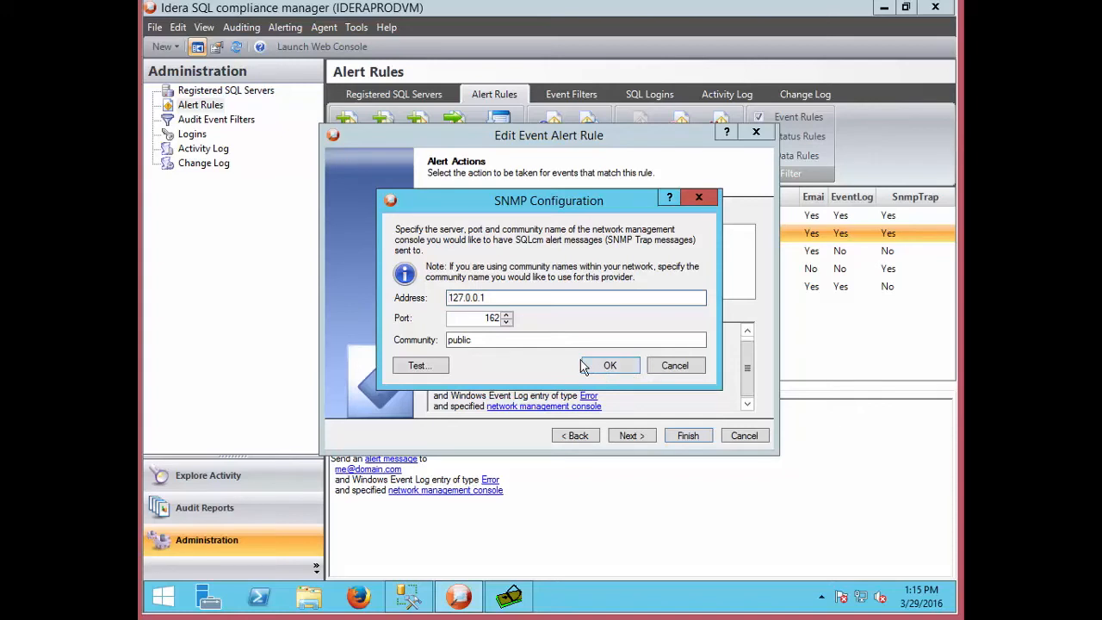
left_click(418, 368)
left_click(680, 353)
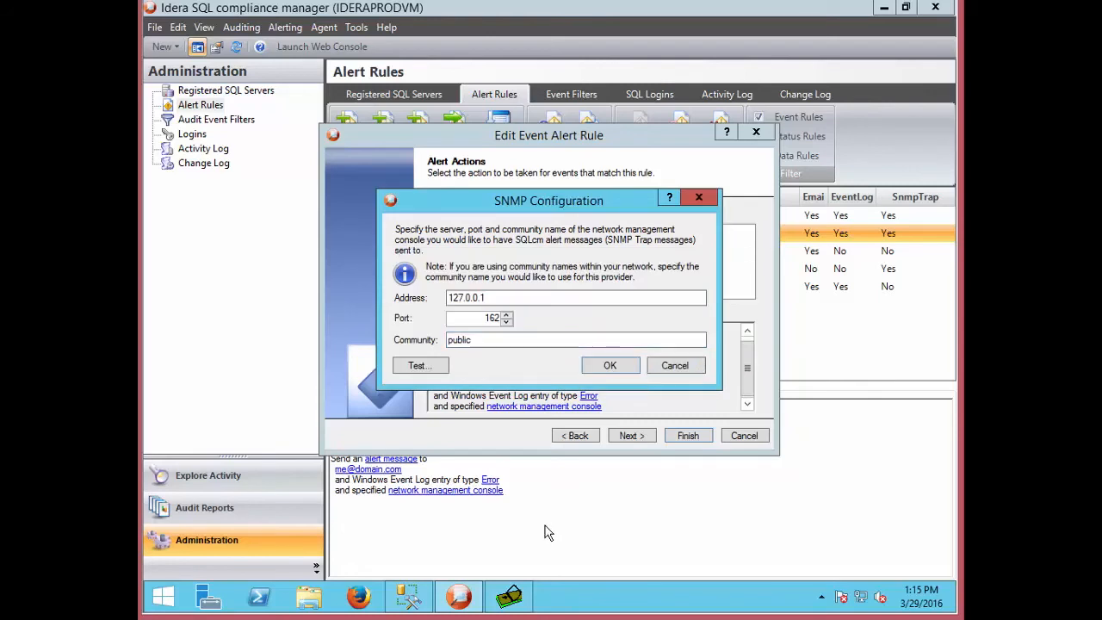
Check Trap Receiver for the test trap and return to SQL compliance manager.
left_click(510, 598)
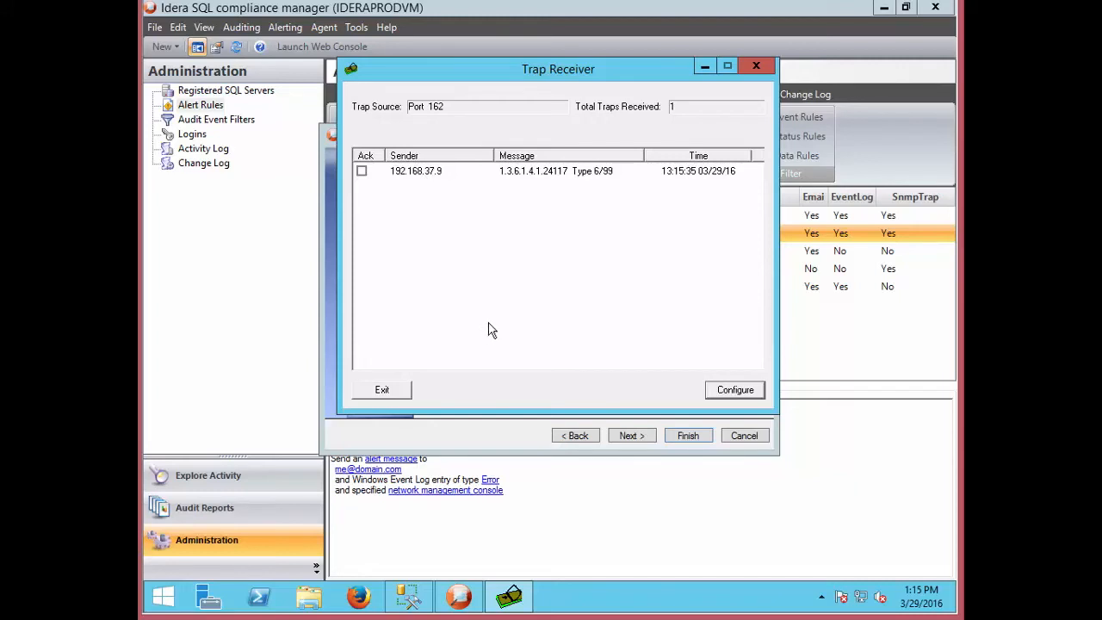
left_click(577, 610)
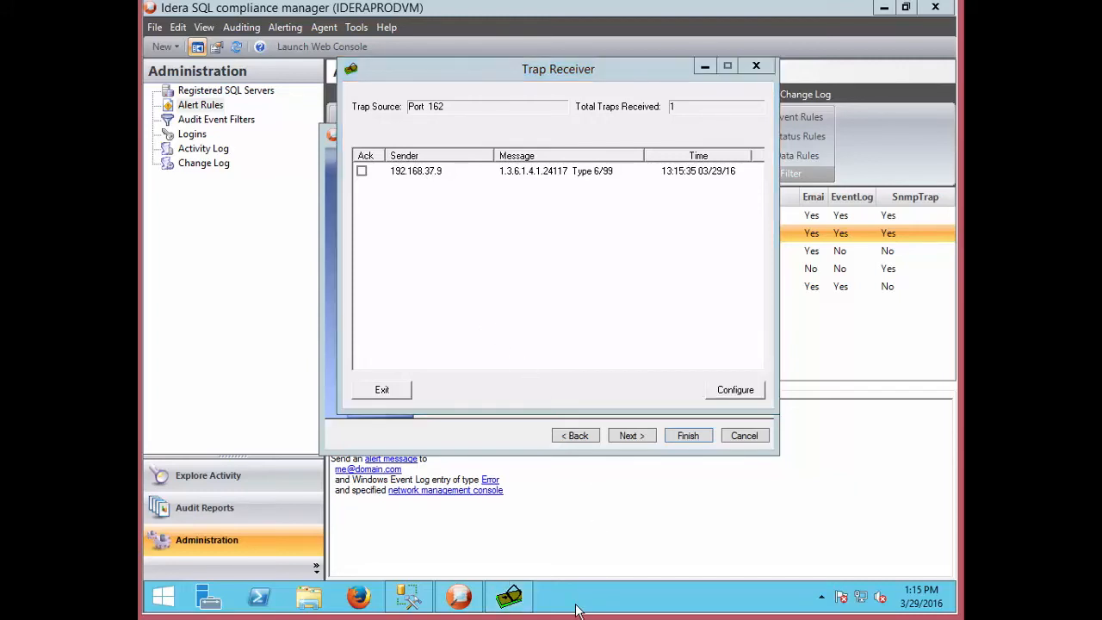
left_click(572, 535)
Accept the SNMP configuration and finish the alert rule wizard with the rule enabled at level 3 - High.
left_click(611, 367)
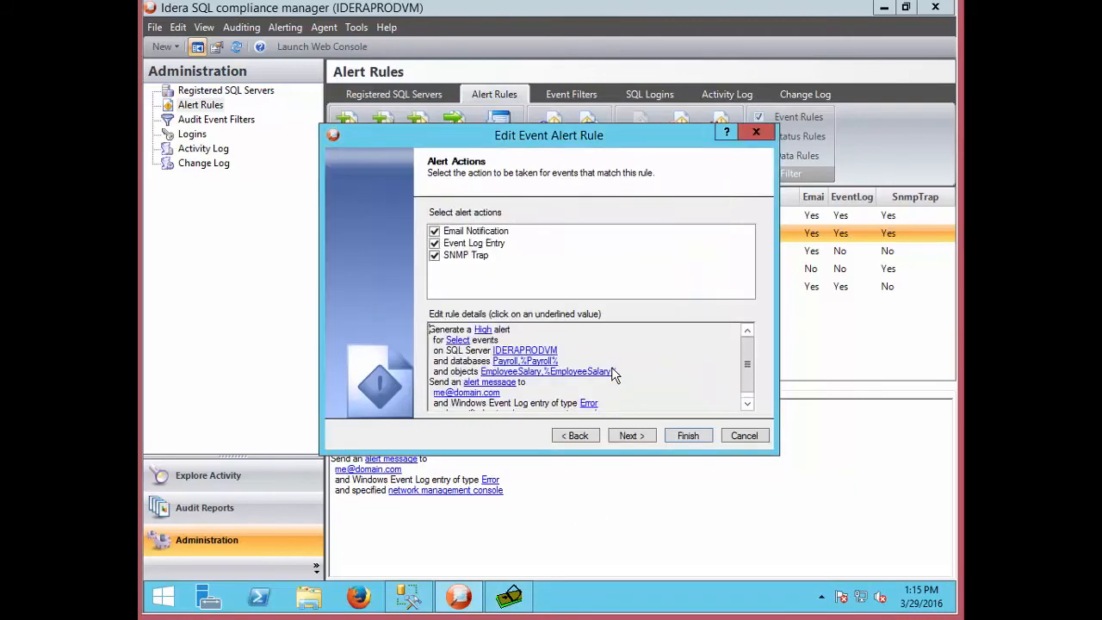
left_click(632, 436)
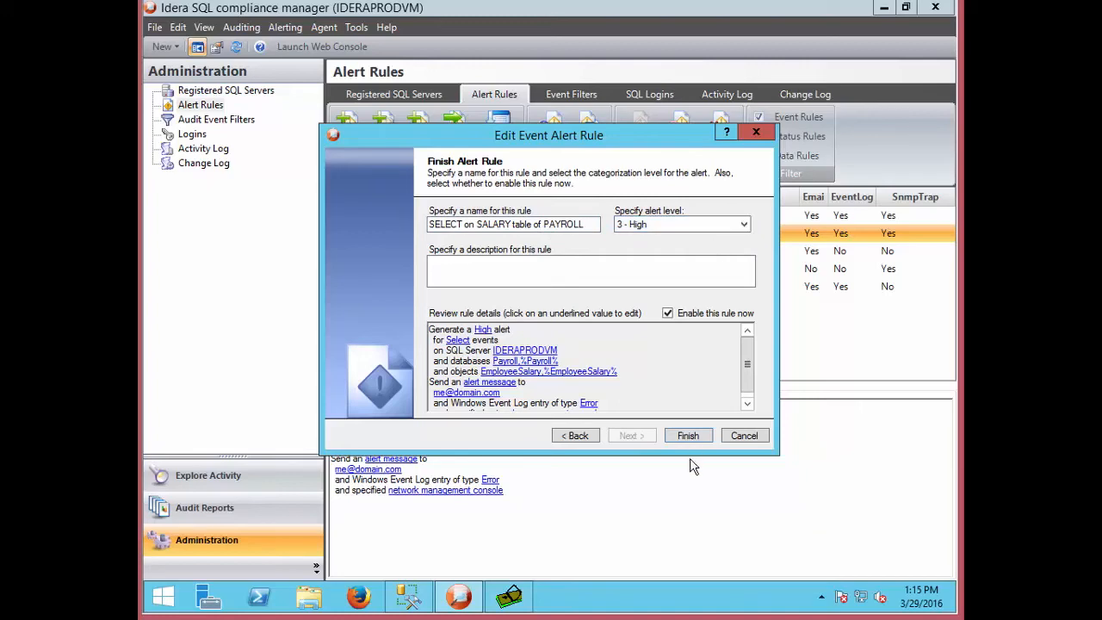
left_click(688, 435)
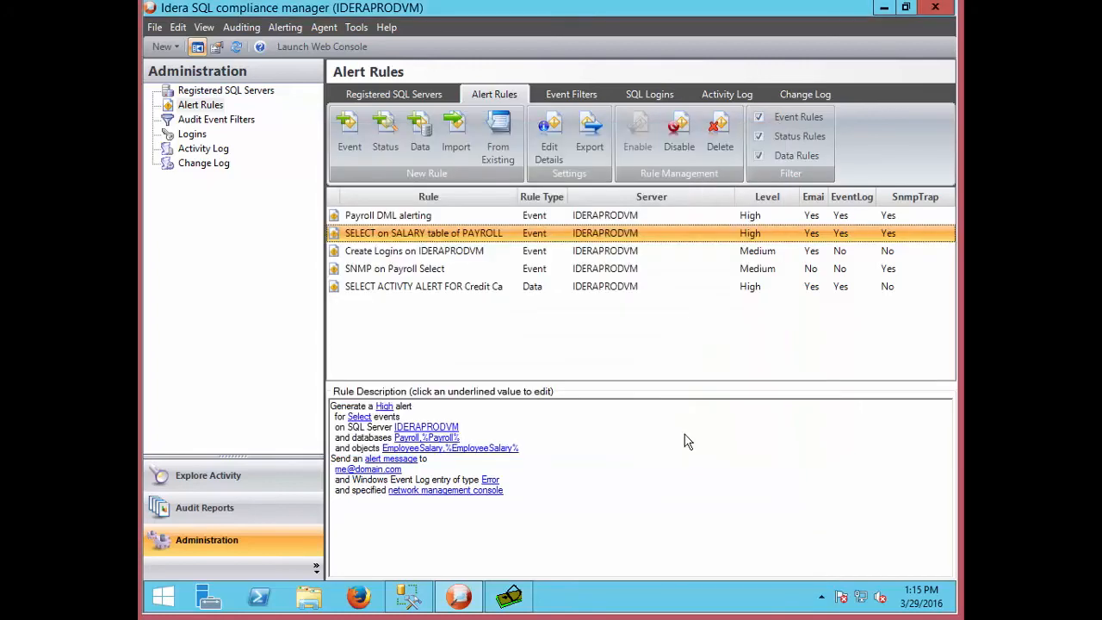
Switch to SQL Server Management Studio and select the top 1000 rows of the Payroll database's dbo.EmployeeSalary table.
mouse_move(408, 601)
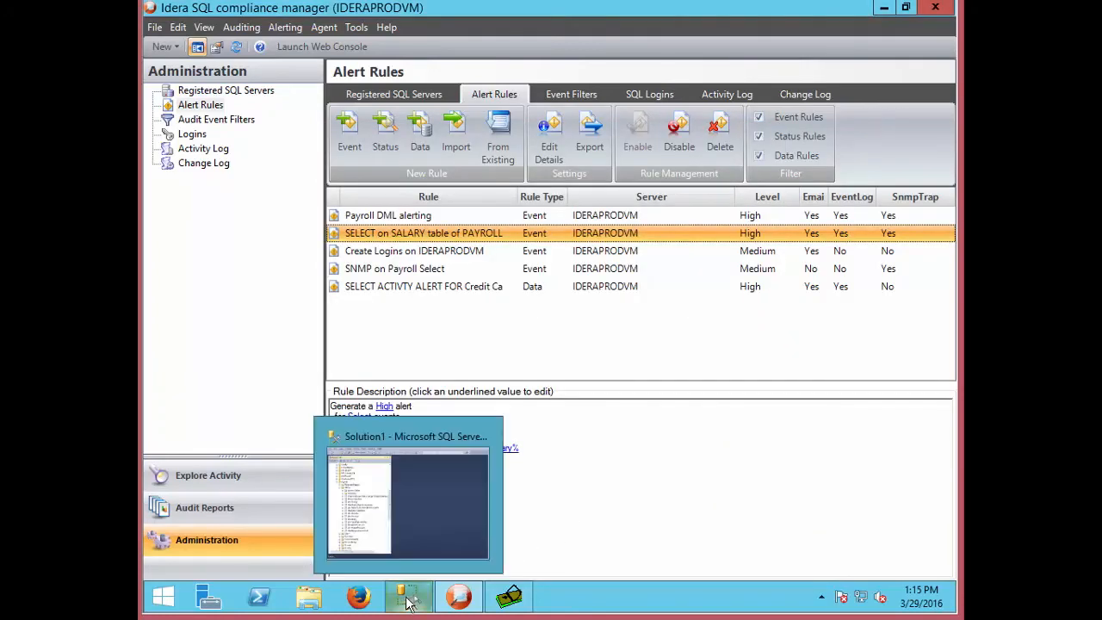
left_click(408, 601)
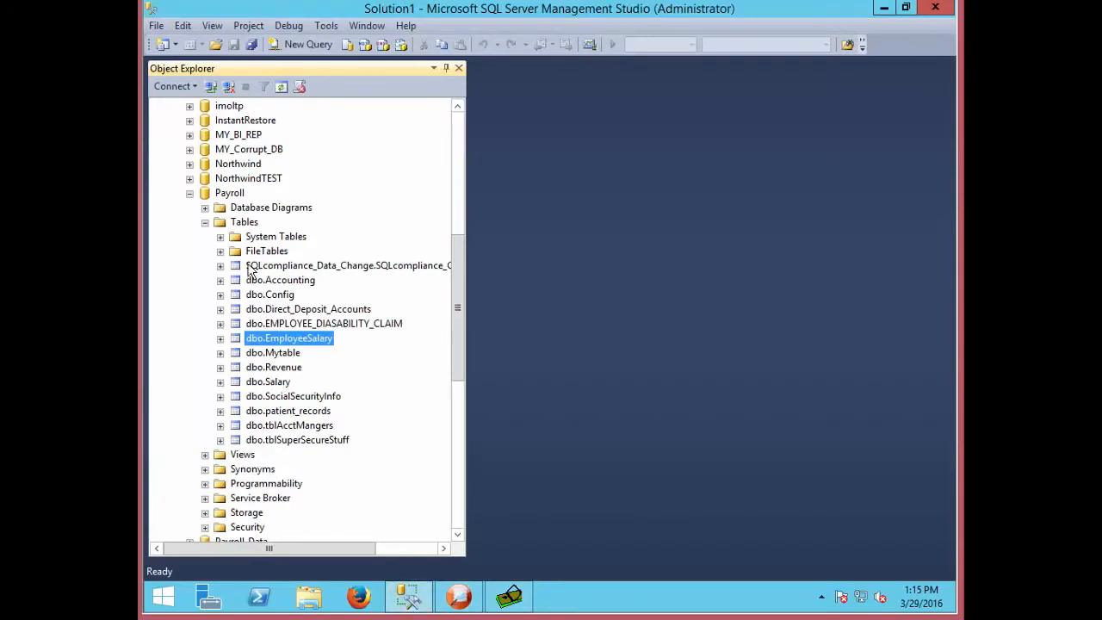
right_click(286, 342)
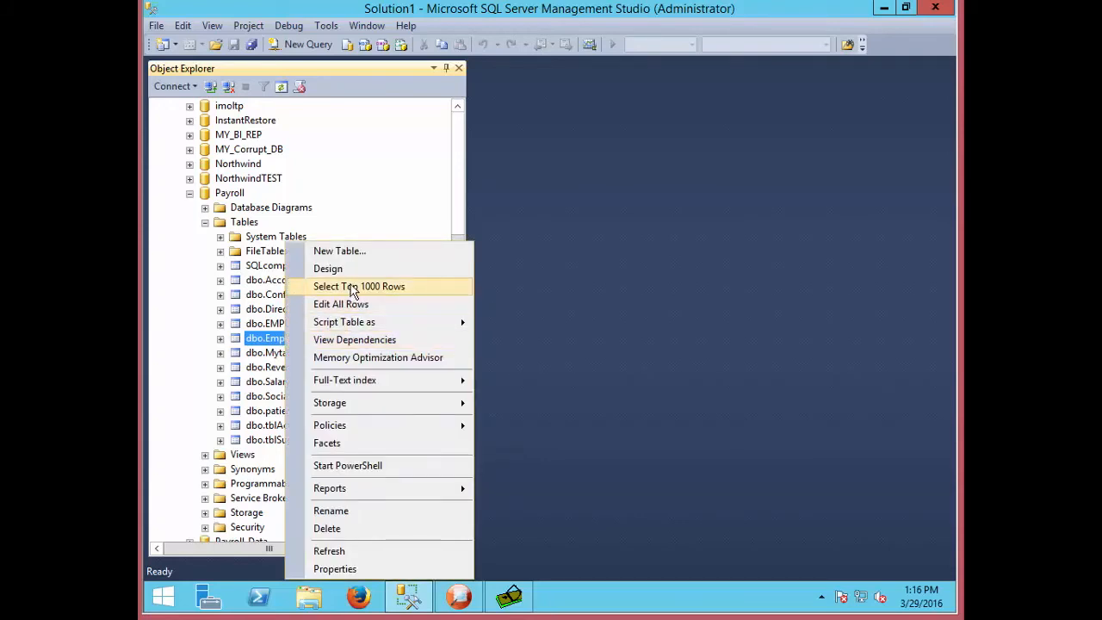
left_click(353, 287)
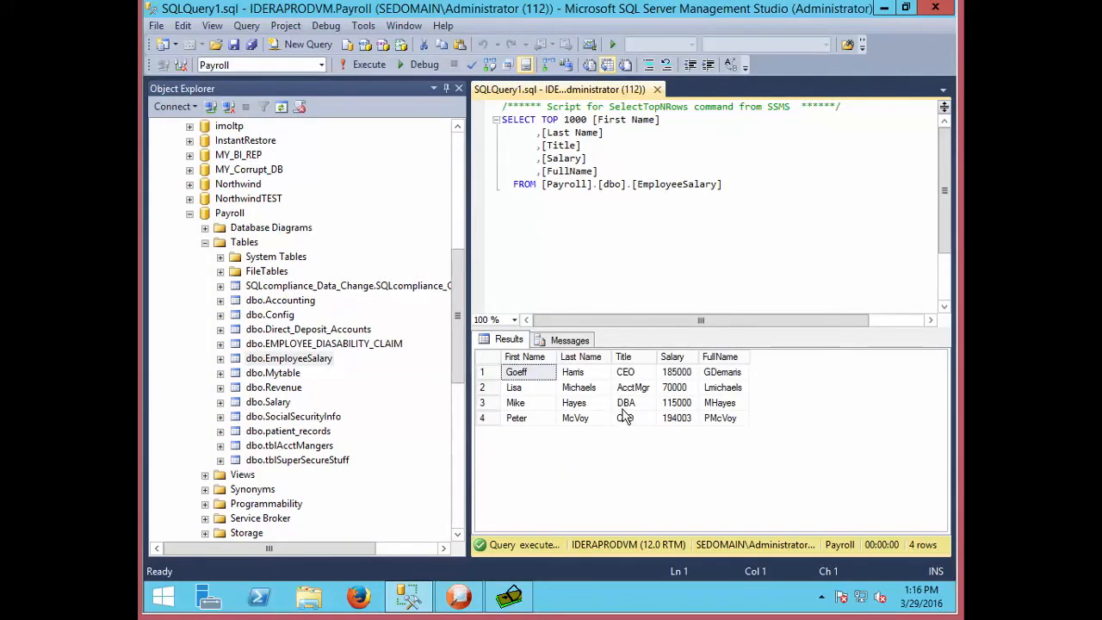
Switch back to SQL compliance manager and collect audit data now for the IDERAPRODVM server.
left_click(456, 603)
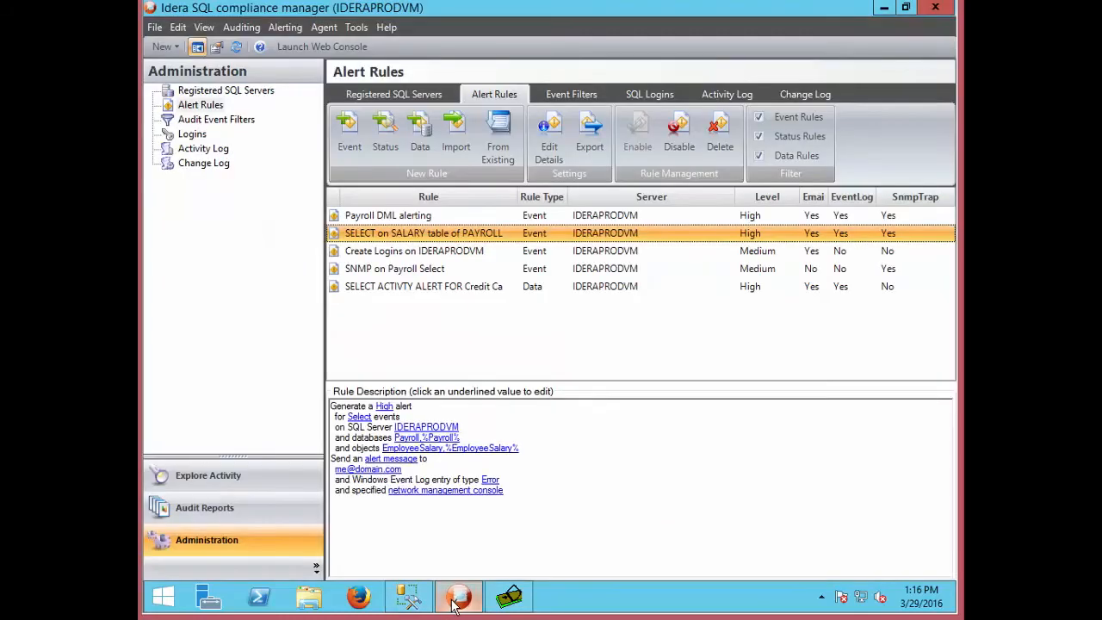
left_click(212, 485)
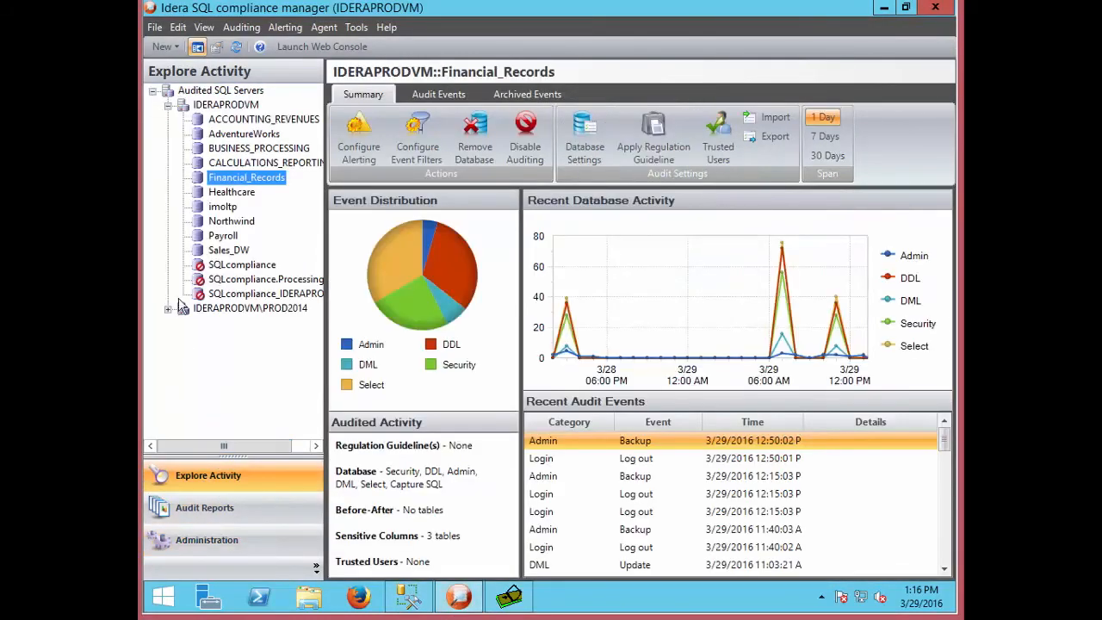
left_click(220, 105)
right_click(220, 105)
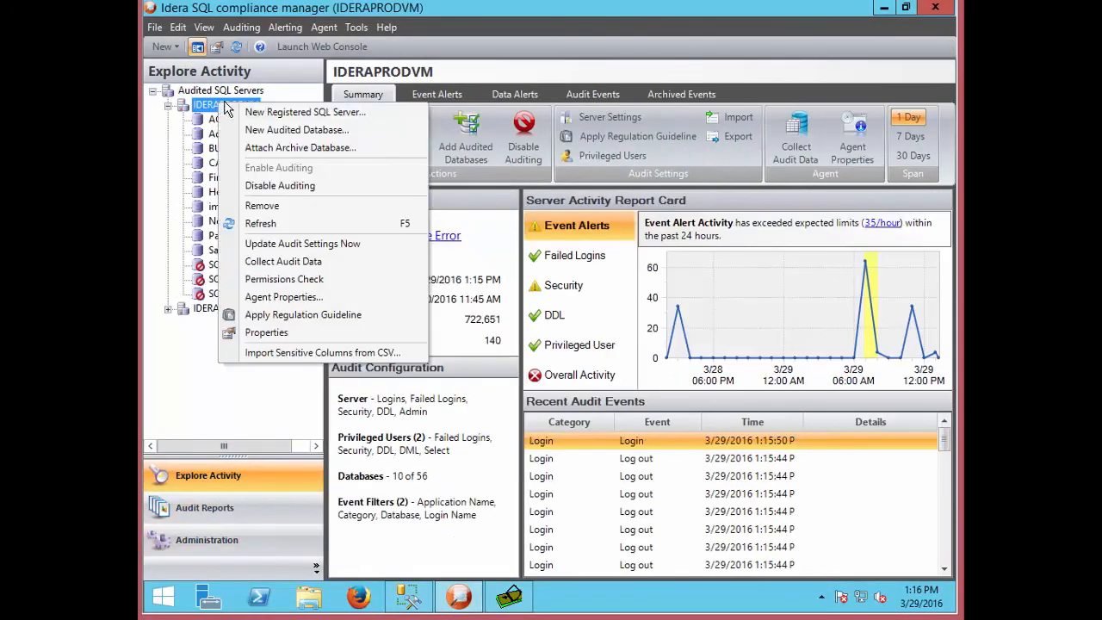
left_click(289, 269)
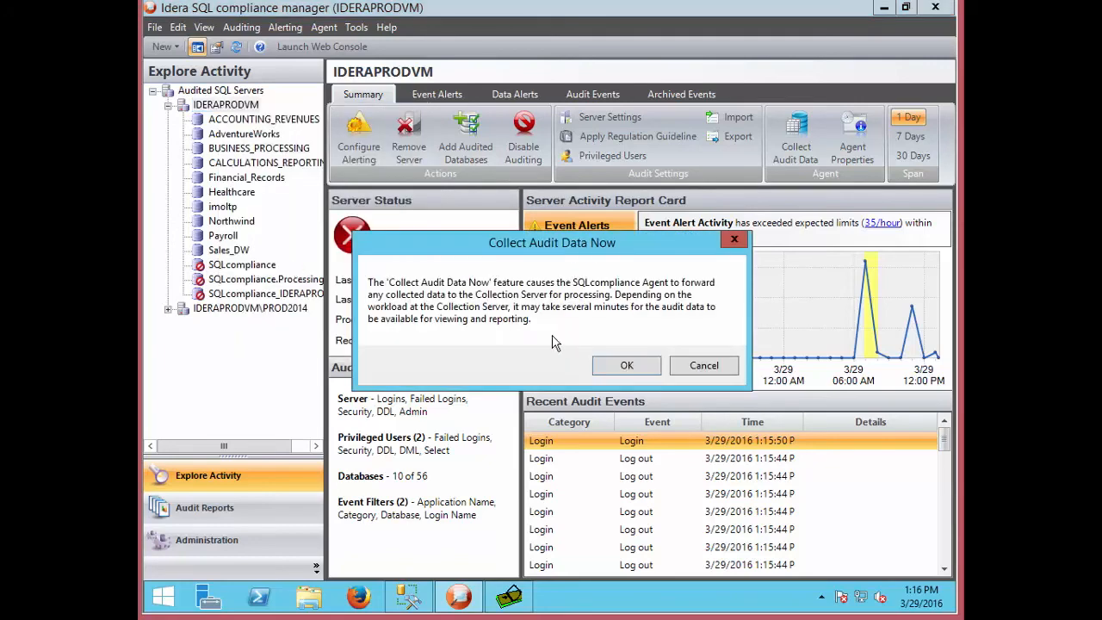
left_click(613, 365)
Switch to Trap Receiver, acknowledge the newest trap, and examine its details and variable bindings.
left_click(510, 597)
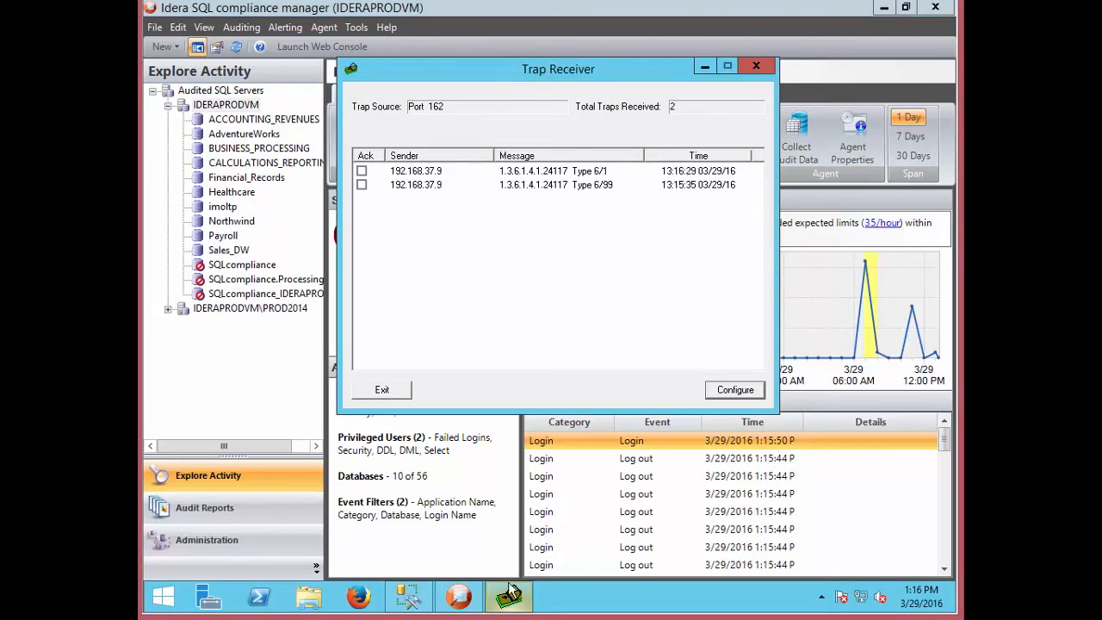
left_click(362, 172)
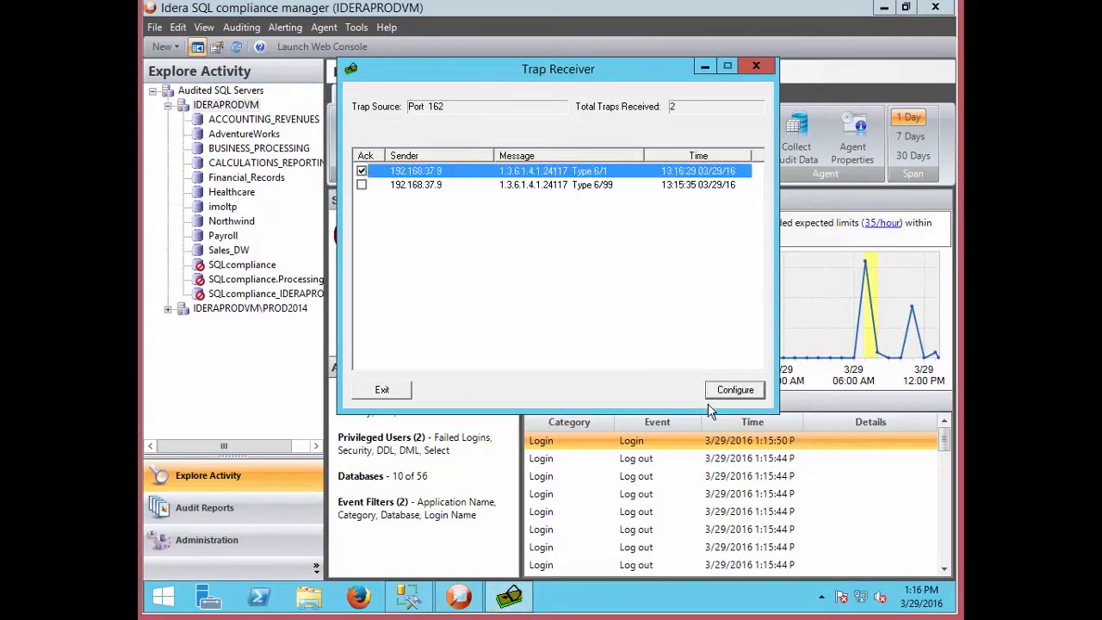
double_click(534, 174)
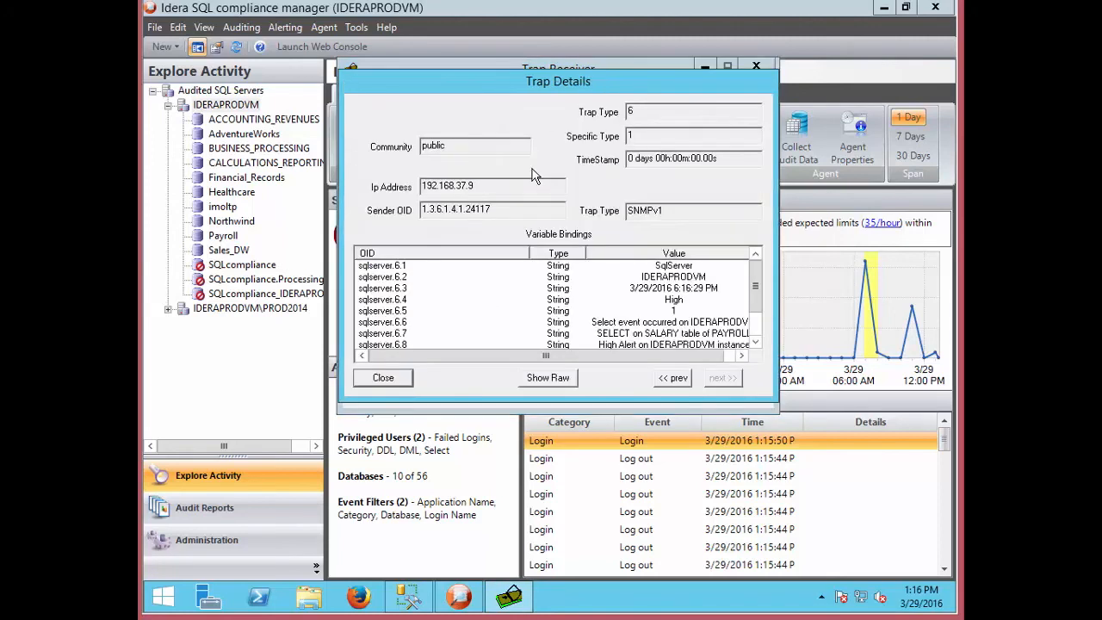
left_click_drag(753, 291, 755, 323)
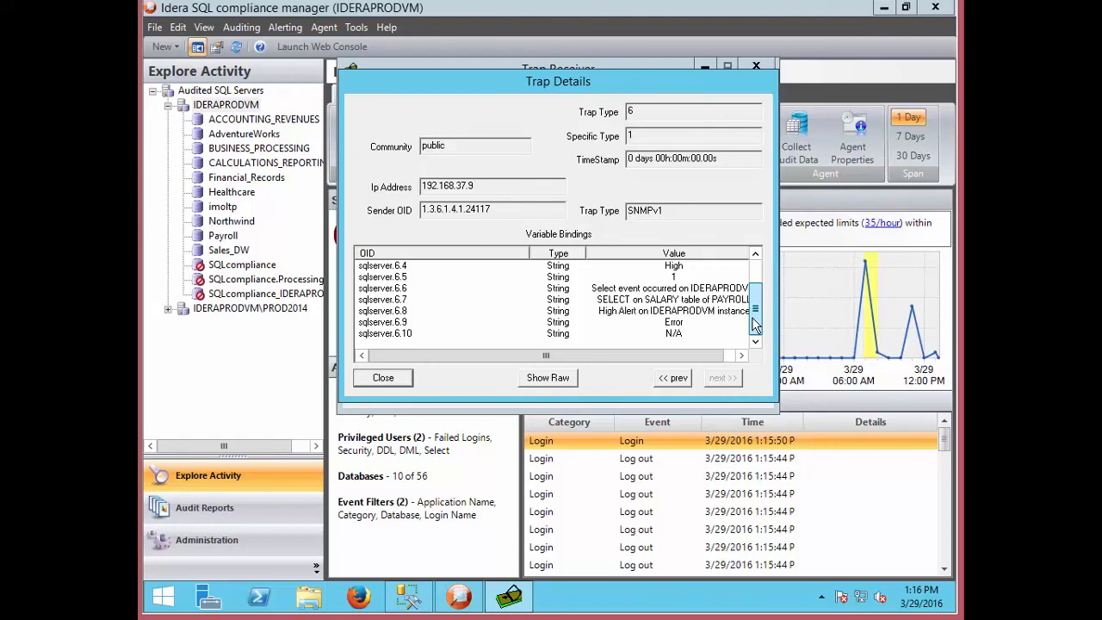